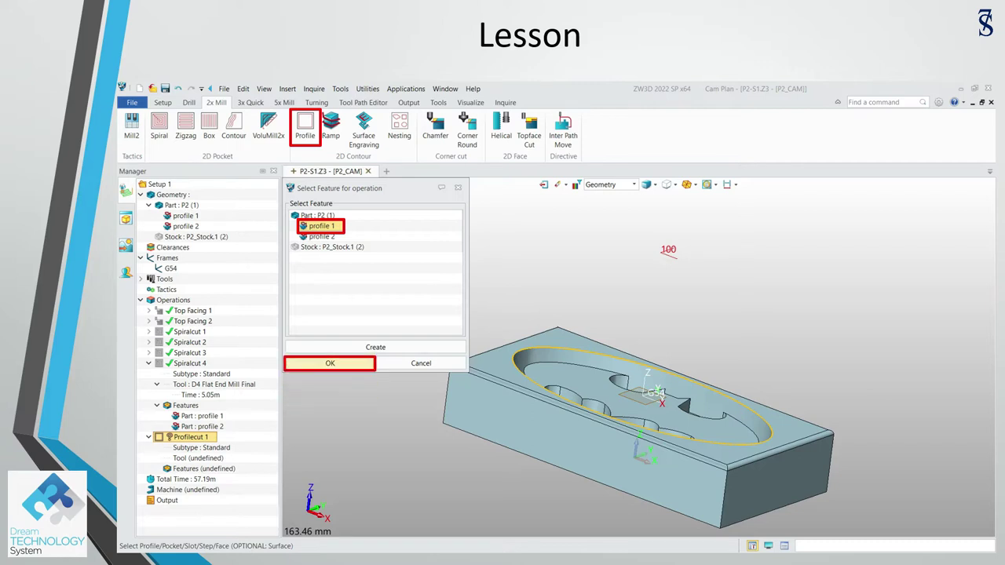
pyautogui.press('Return')
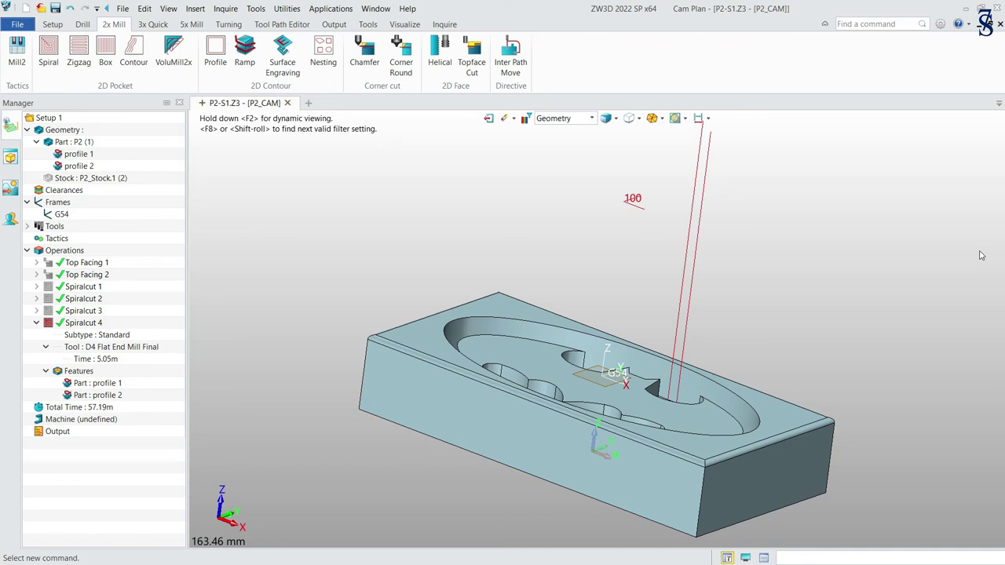
# Step: Hide the Spiralcut 4 toolpath and add a Profile operation on profile 1 using the D4 Flat End Mill Final tool
pyautogui.click(48, 323)
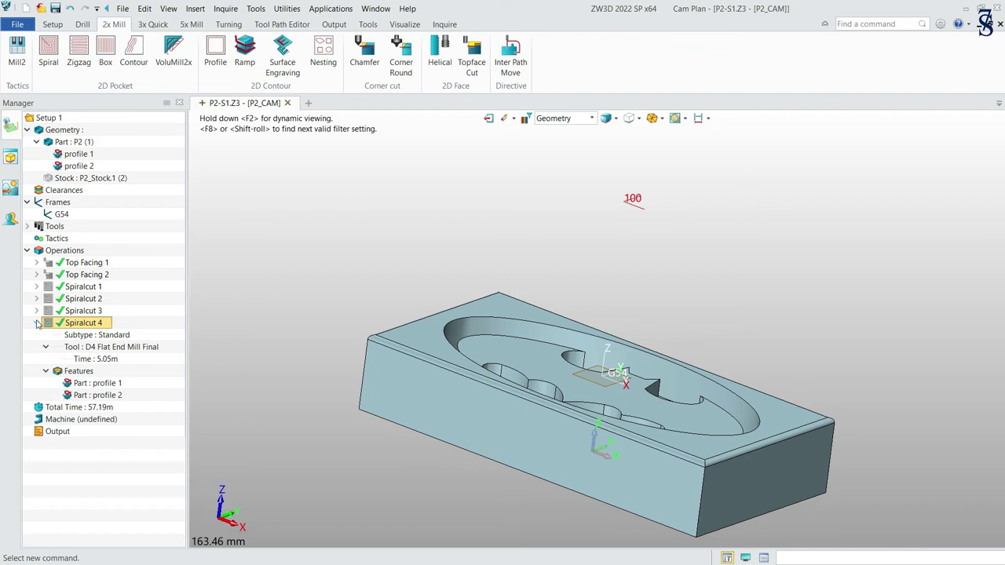
pyautogui.click(36, 323)
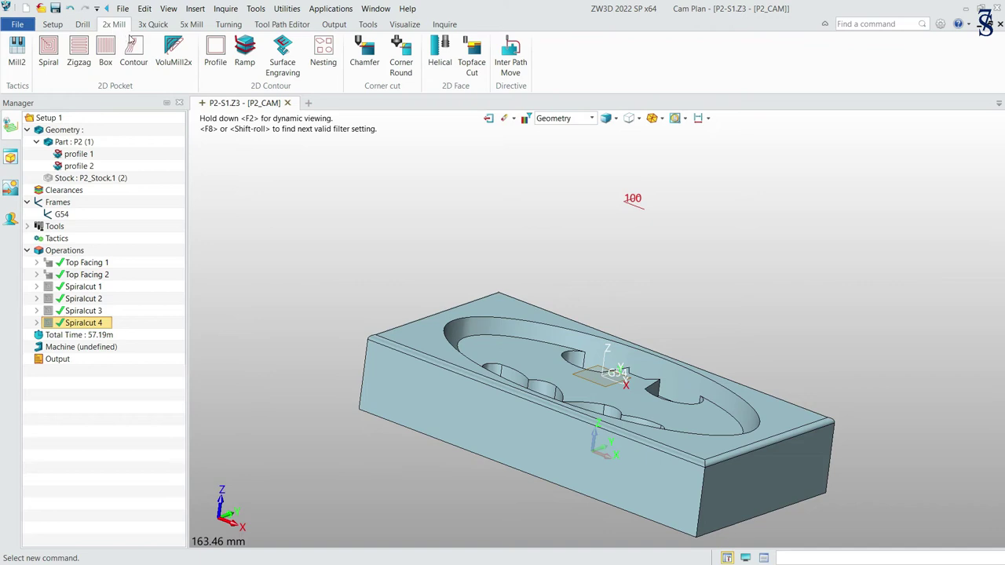
pyautogui.click(217, 55)
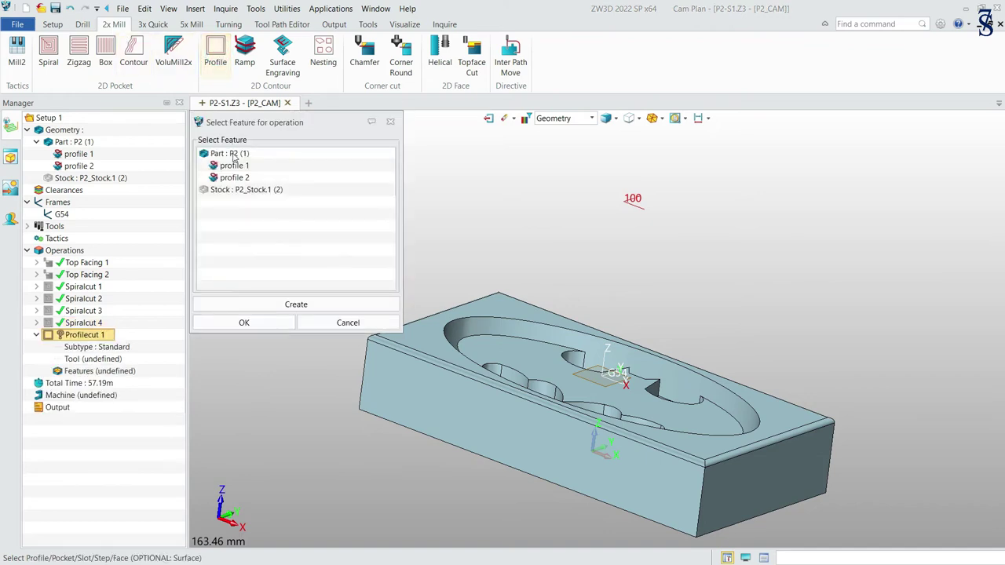
pyautogui.click(233, 165)
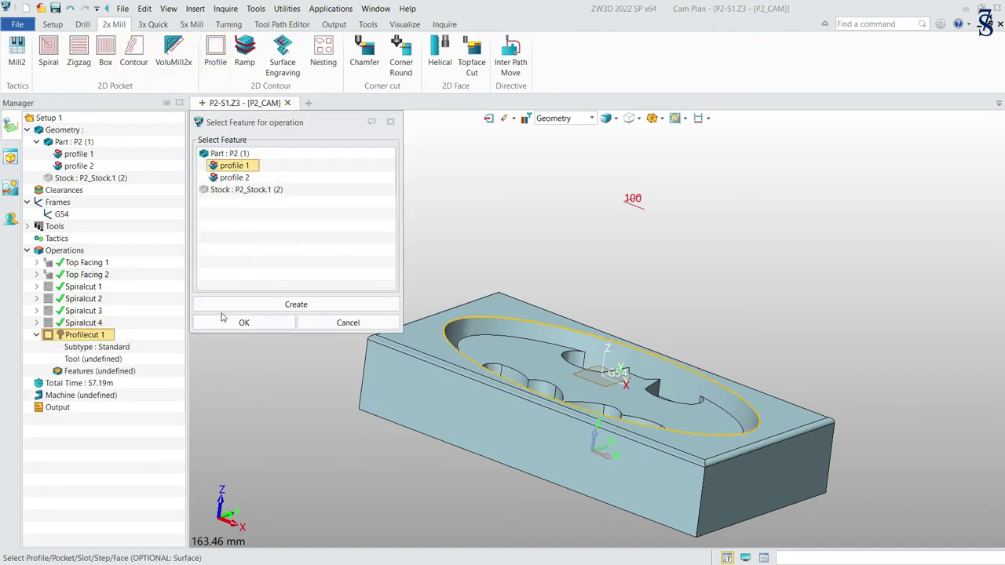
pyautogui.click(244, 323)
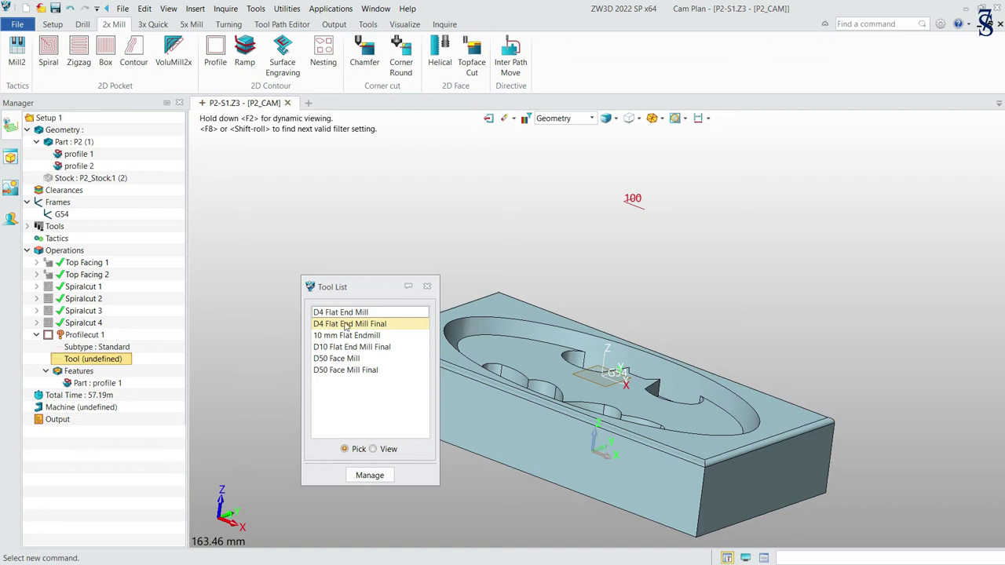
pyautogui.doubleClick(388, 323)
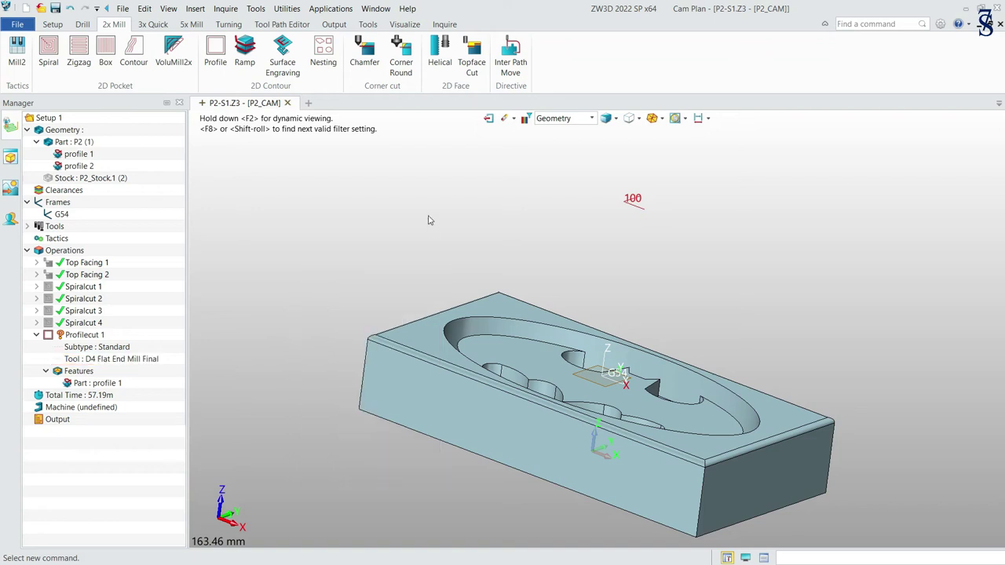
# Step: Open the Profilecut 1 operation for editing and assign G54 as its frame
pyautogui.rightClick(87, 335)
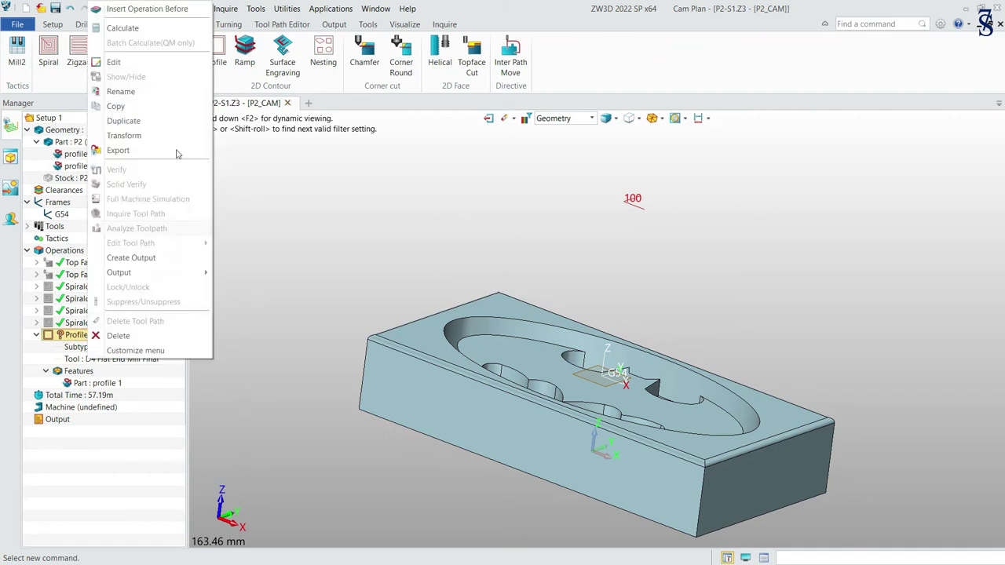
pyautogui.click(133, 63)
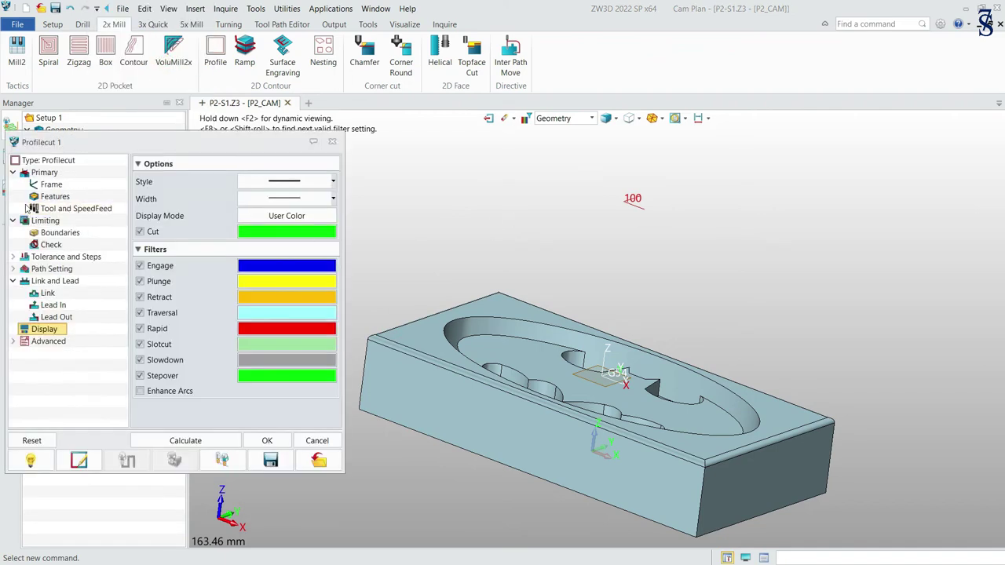
pyautogui.click(77, 208)
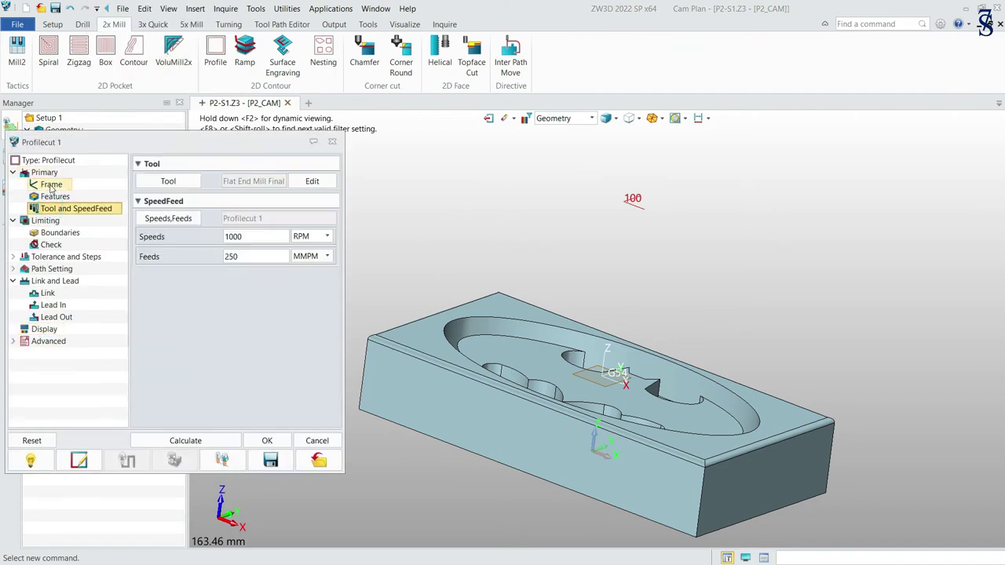
pyautogui.click(51, 184)
pyautogui.click(242, 187)
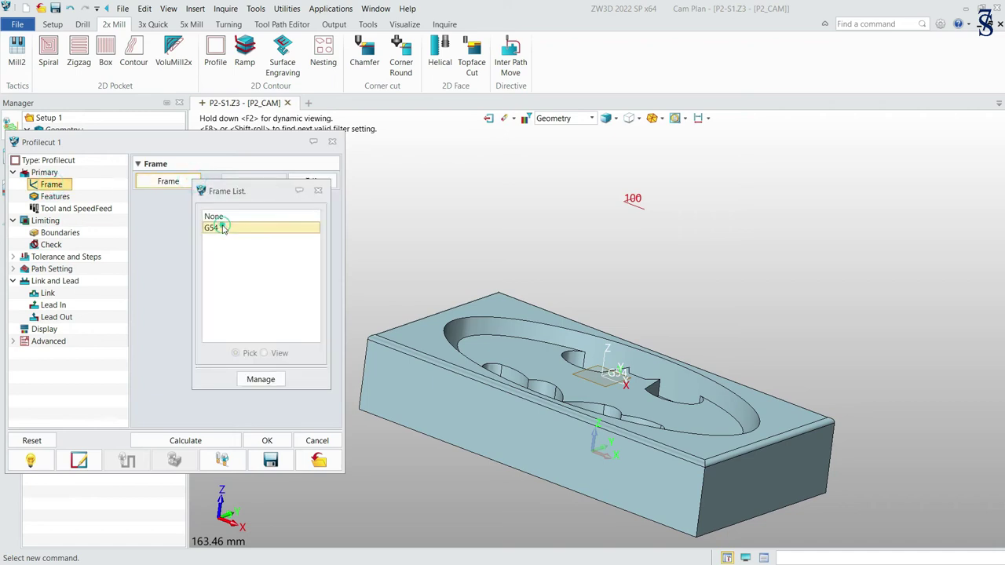
pyautogui.doubleClick(220, 227)
# Step: Set the operation's spindle speed to 4500 RPM and its feed to 400 MMPM
pyautogui.click(82, 209)
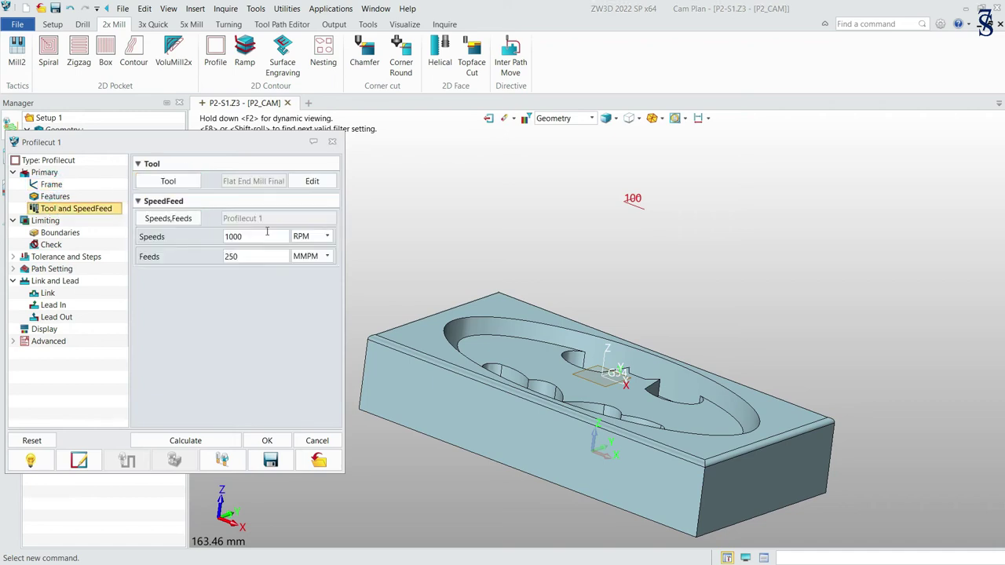
pyautogui.moveTo(266, 236); pyautogui.dragTo(2, 203)
pyautogui.doubleClick(260, 258)
# Step: Limit the cut's absolute Z boundaries to a top of 0 and a bottom of -15
pyautogui.click(60, 232)
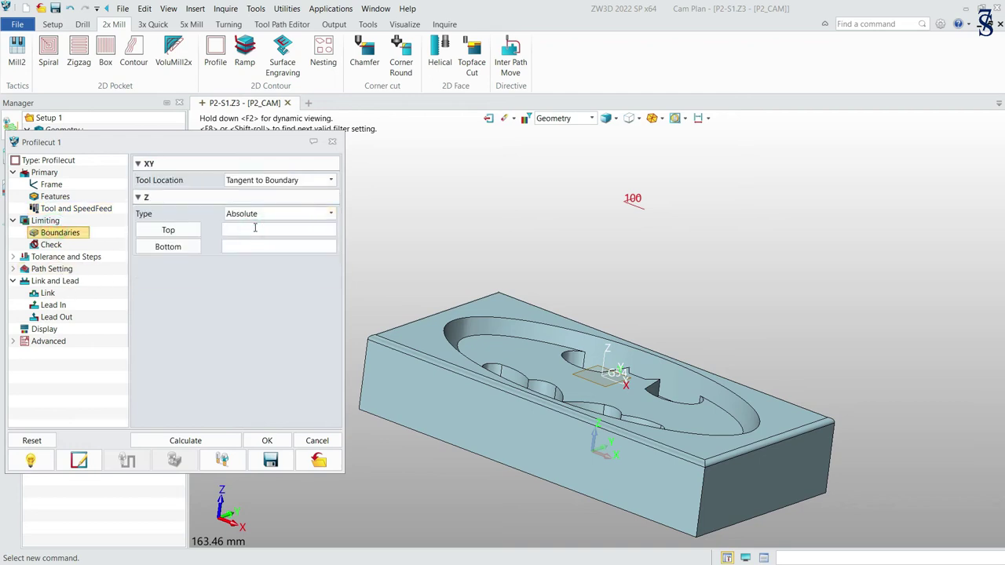
pyautogui.write('0')
pyautogui.click(245, 248)
pyautogui.write('-15')
# Step: Set the stepdown type to Base Only and the path's start point to 0,28
pyautogui.click(69, 257)
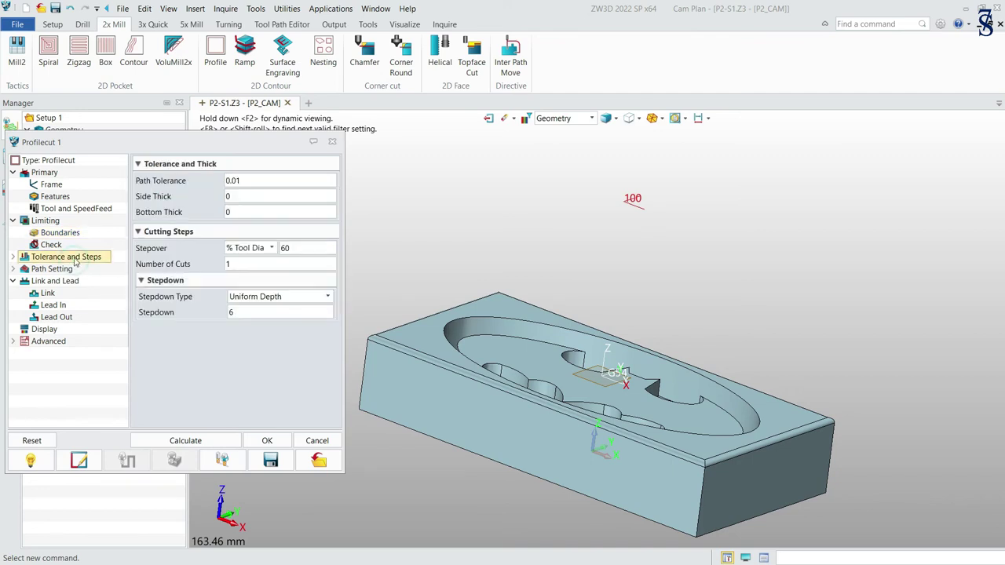
pyautogui.click(328, 297)
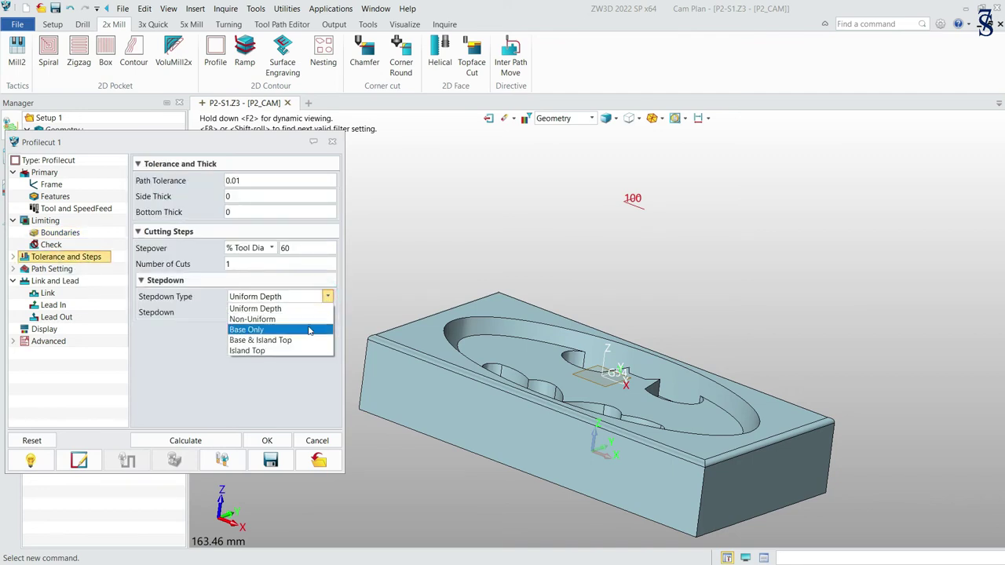
pyautogui.click(311, 325)
pyautogui.click(67, 270)
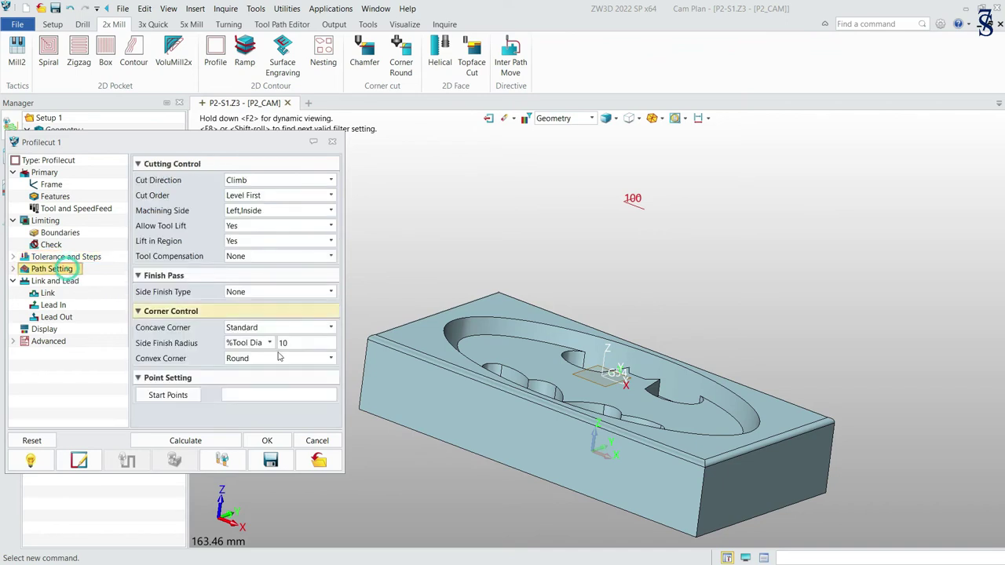
pyautogui.click(238, 391)
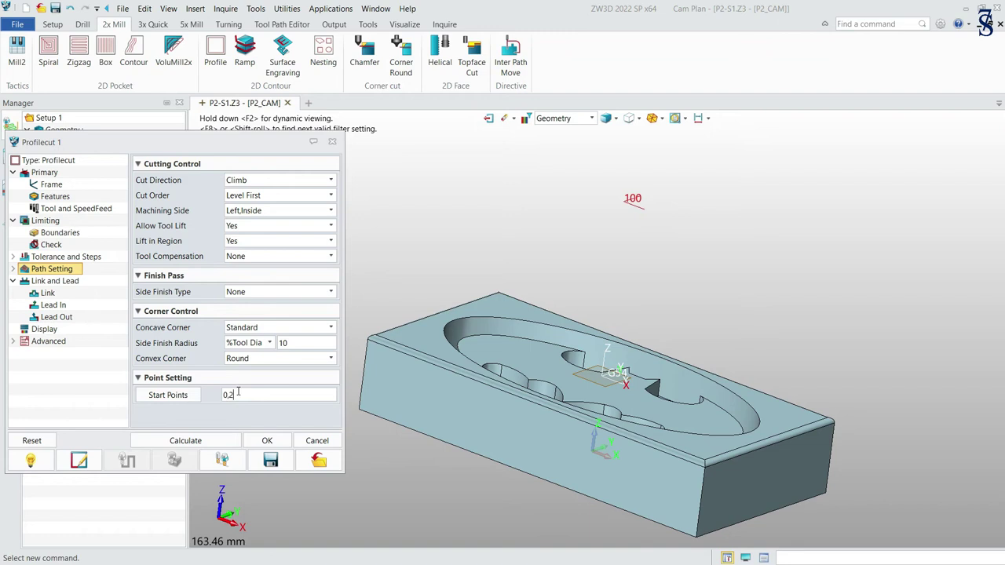
# Step: Set the engage length, engage arc radius, retract length and retract arc radius each to 2
pyautogui.click(59, 281)
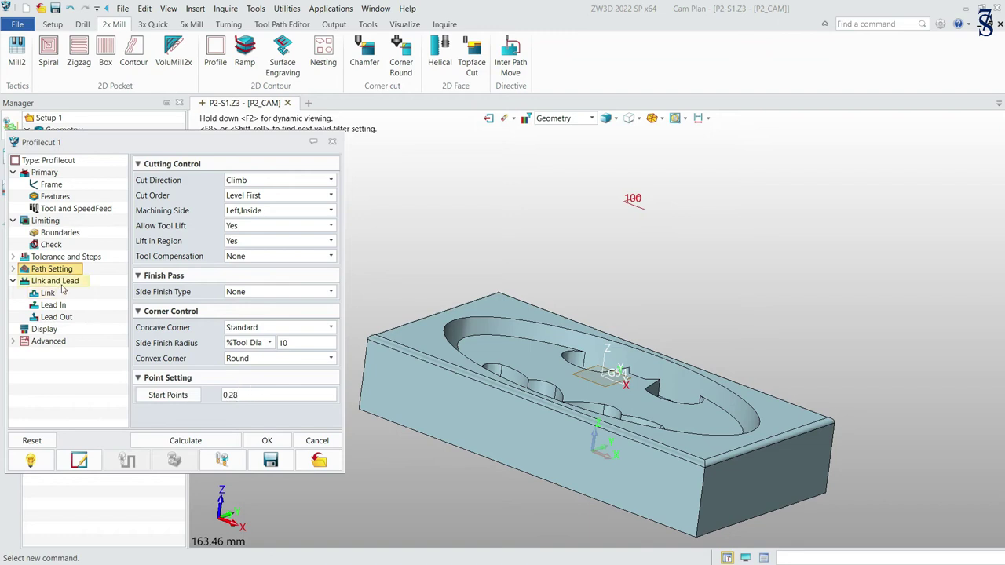
pyautogui.moveTo(247, 315); pyautogui.dragTo(143, 300)
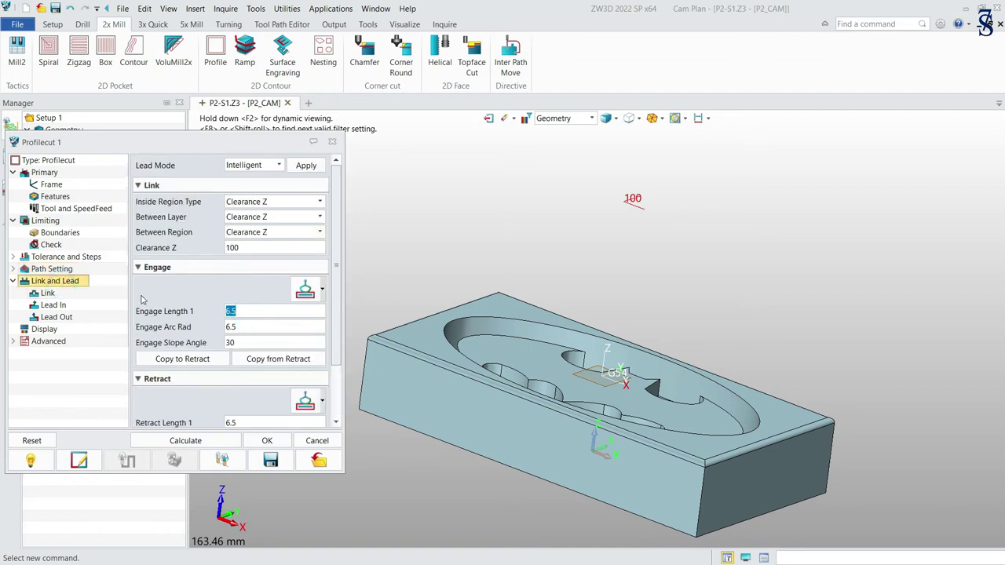
pyautogui.moveTo(241, 329); pyautogui.dragTo(157, 326)
pyautogui.write('2')
pyautogui.scroll(-8, 234, 287)
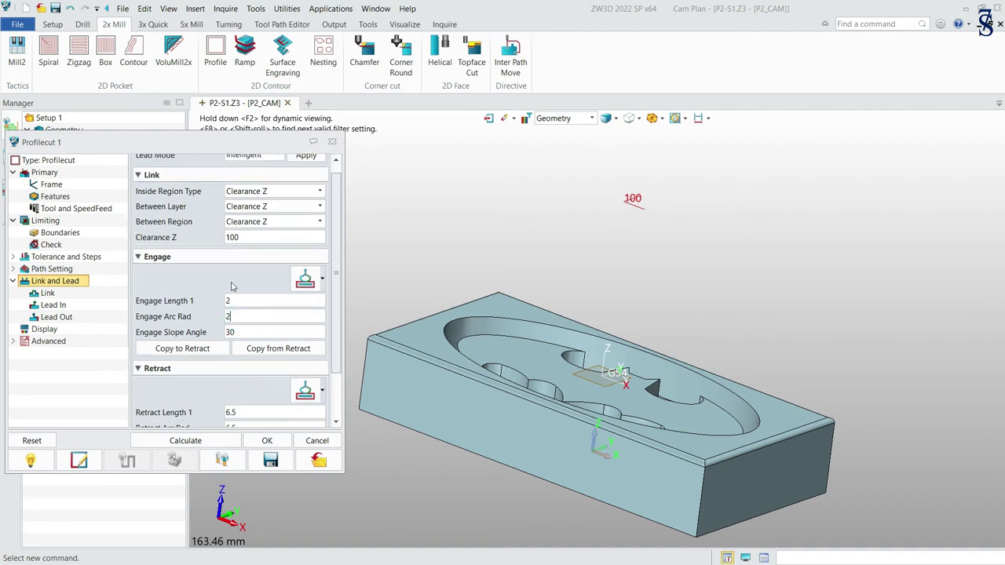
pyautogui.moveTo(243, 357); pyautogui.dragTo(181, 351)
pyautogui.write('2')
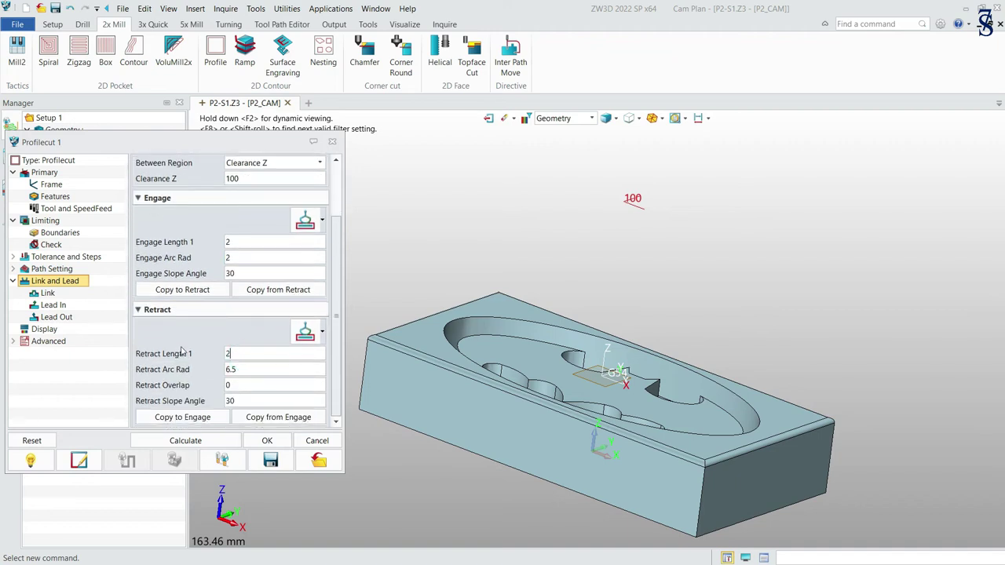
pyautogui.moveTo(267, 366); pyautogui.dragTo(248, 370)
pyautogui.write('2')
# Step: Change the toolpath's cut display colour to grey-green and calculate the profile cut
pyautogui.click(44, 331)
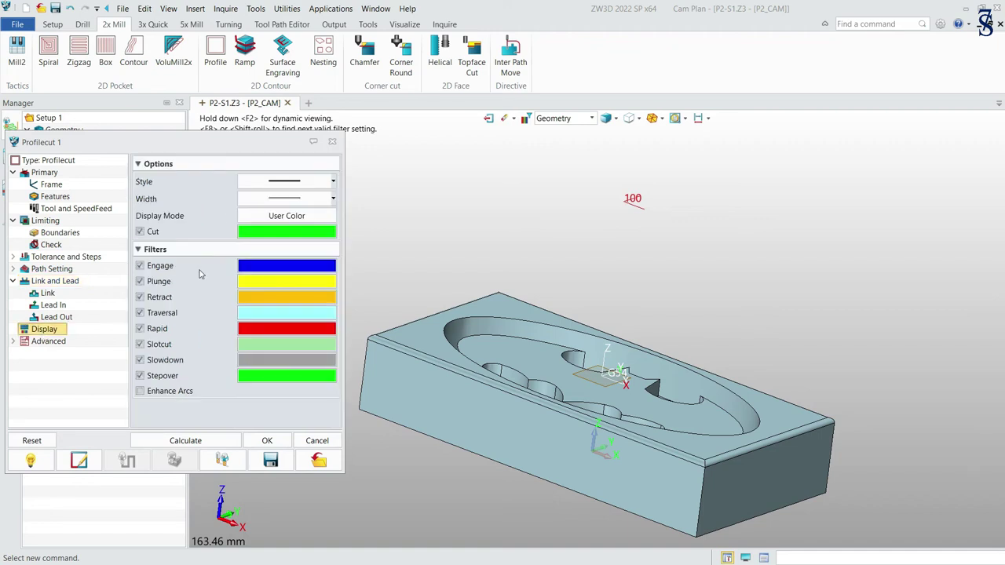
pyautogui.click(330, 231)
pyautogui.click(406, 283)
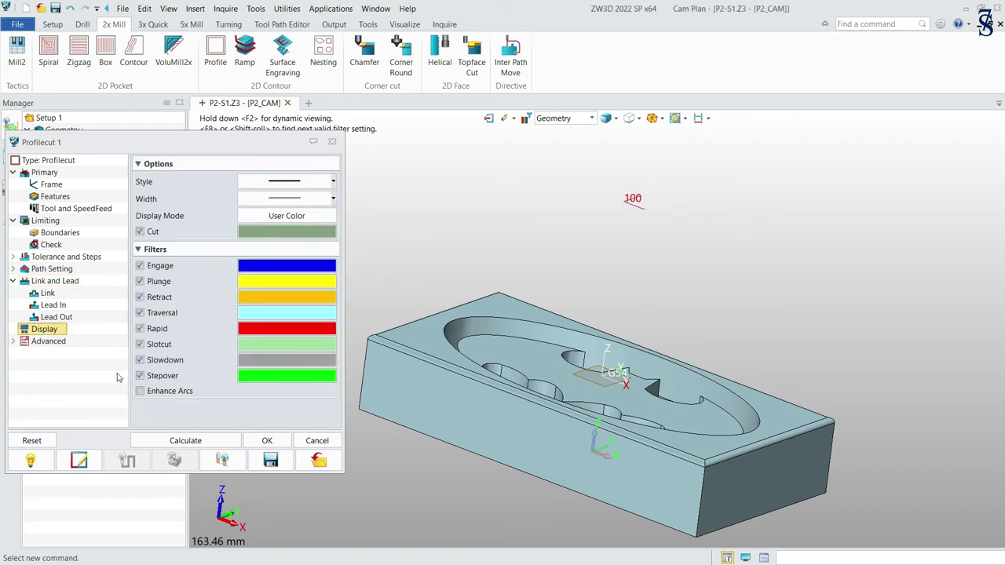
pyautogui.click(211, 444)
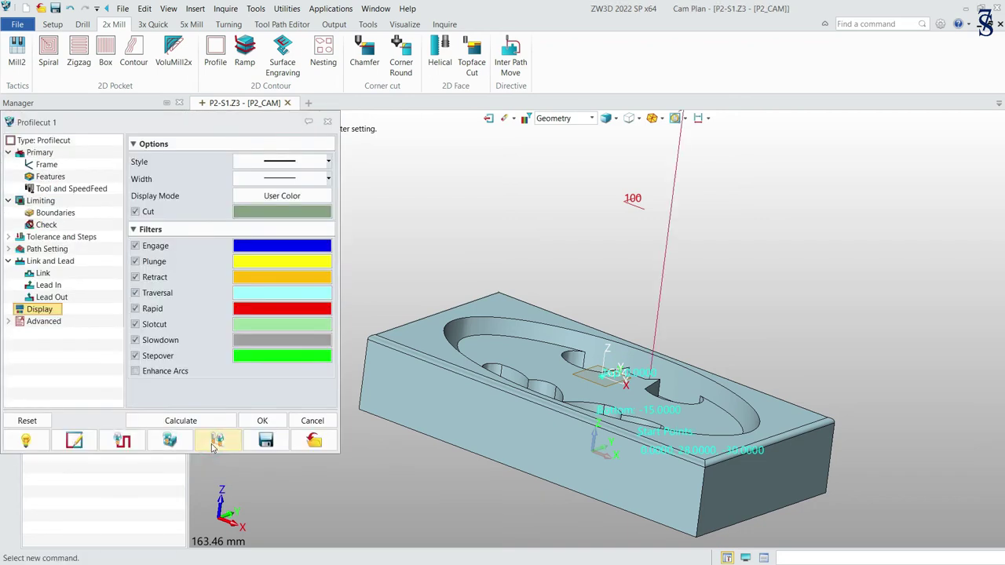
# Step: Start the toolpath verification of Profilecut 1 with G54 as the reference frame
pyautogui.click(122, 442)
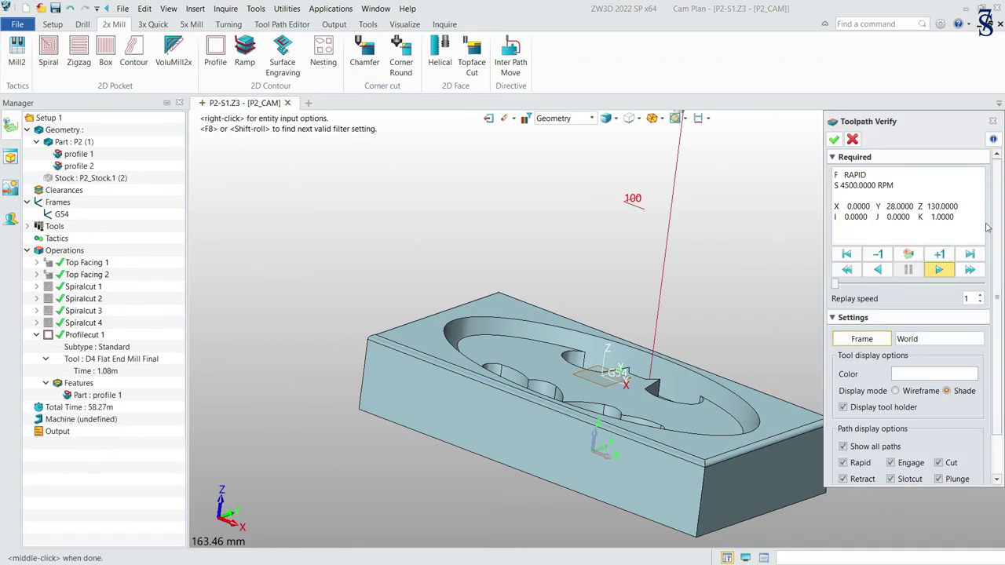
pyautogui.click(862, 338)
pyautogui.click(887, 401)
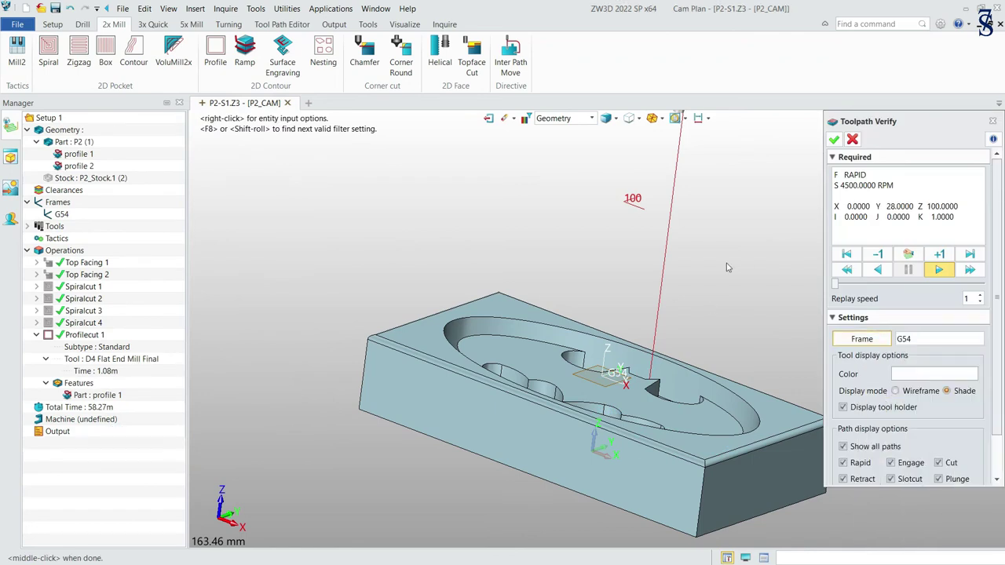
pyautogui.moveTo(733, 251); pyautogui.dragTo(648, 228, button='middle')
pyautogui.scroll(1, 708, 157)
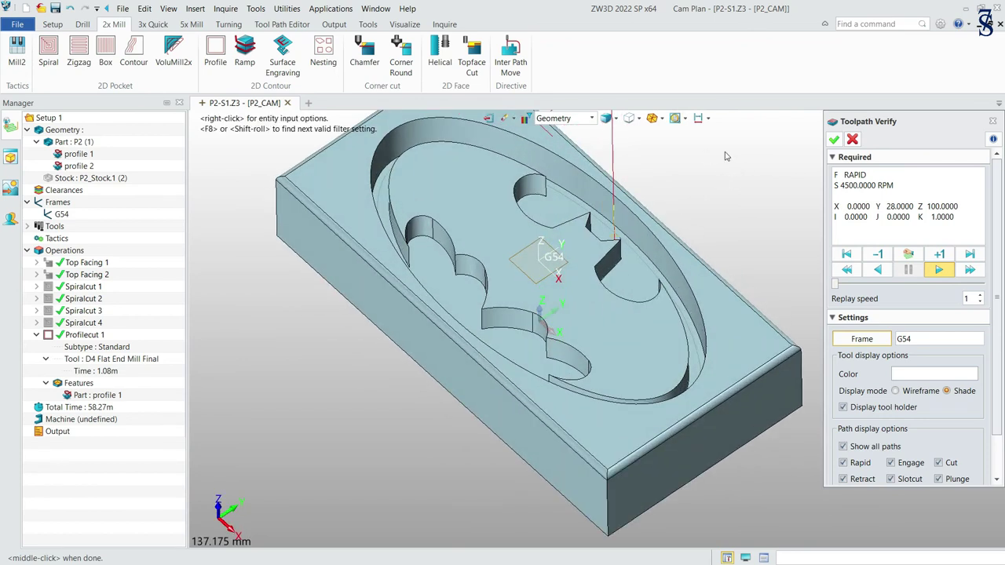
# Step: Step through the whole profile toolpath move by move, checking tool position and depth, and close the verification and operation settings
pyautogui.click(940, 255)
pyautogui.click(940, 254)
pyautogui.click(941, 254)
pyautogui.click(942, 256)
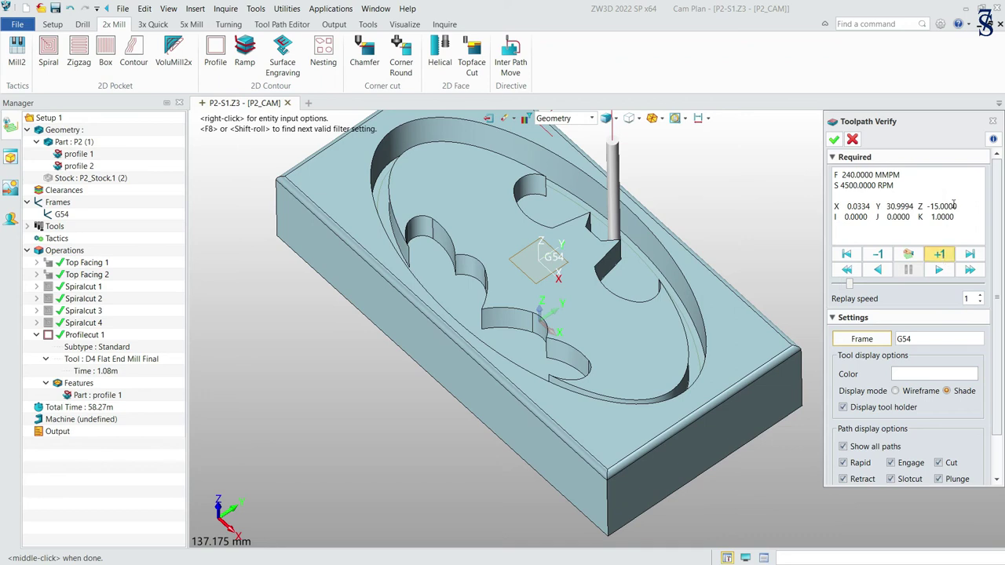
pyautogui.moveTo(962, 206); pyautogui.dragTo(917, 207)
pyautogui.click(942, 259)
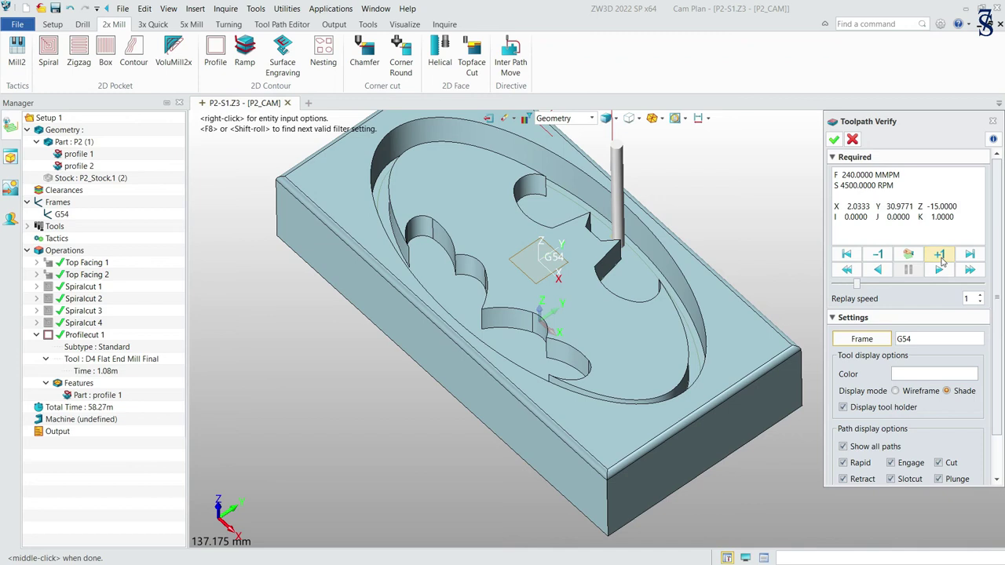
pyautogui.click(942, 260)
pyautogui.click(941, 260)
pyautogui.click(941, 260)
pyautogui.click(942, 260)
pyautogui.click(942, 260)
pyautogui.click(942, 260)
pyautogui.click(942, 260)
pyautogui.click(941, 260)
pyautogui.click(942, 260)
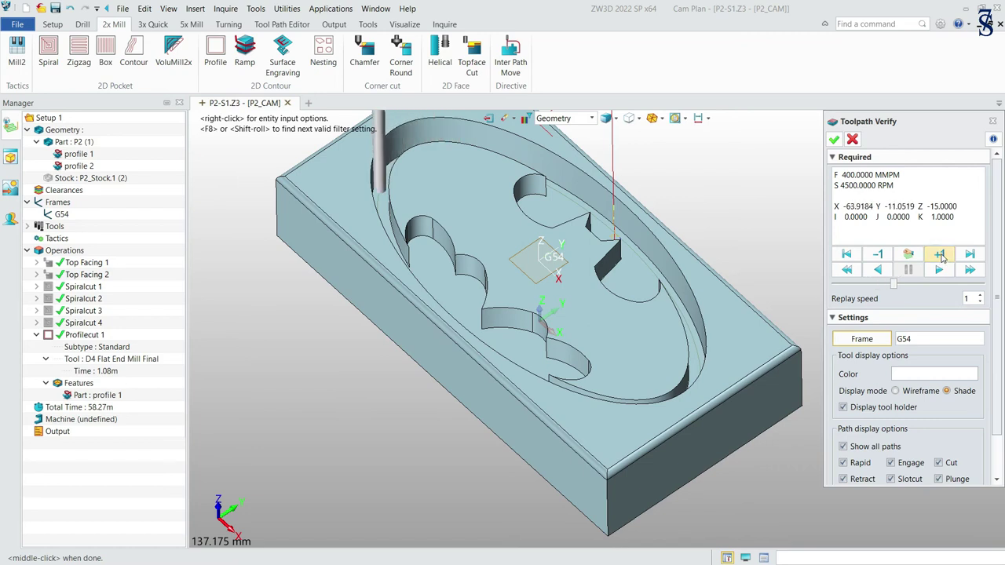
pyautogui.click(942, 260)
pyautogui.click(941, 260)
pyautogui.click(942, 260)
pyautogui.click(941, 260)
pyautogui.click(942, 260)
pyautogui.click(941, 260)
pyautogui.click(942, 260)
pyautogui.click(942, 260)
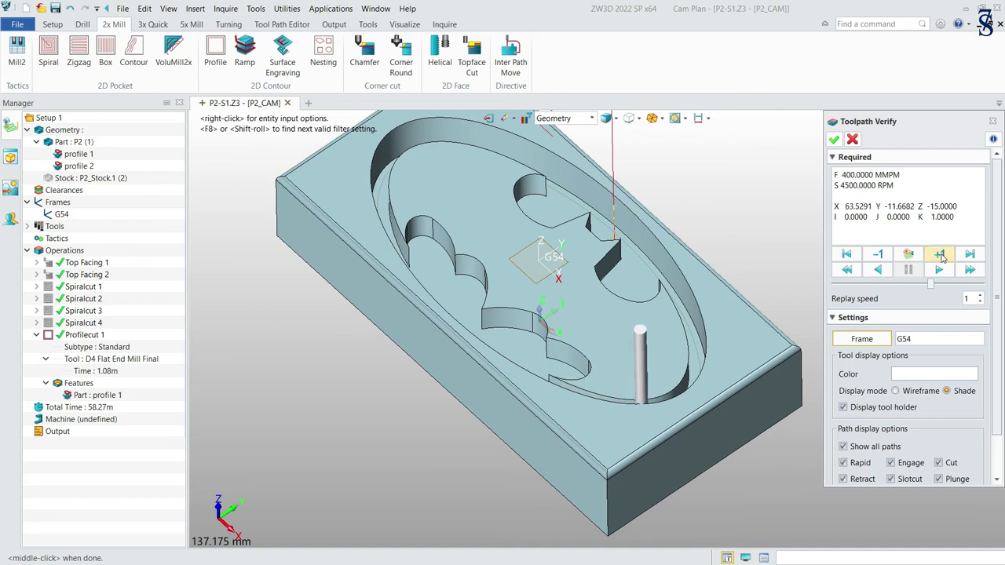
pyautogui.click(942, 260)
pyautogui.click(942, 257)
pyautogui.click(942, 258)
pyautogui.click(942, 257)
pyautogui.click(943, 258)
pyautogui.click(942, 257)
pyautogui.click(942, 258)
pyautogui.click(943, 258)
pyautogui.click(943, 257)
pyautogui.click(942, 257)
pyautogui.click(943, 257)
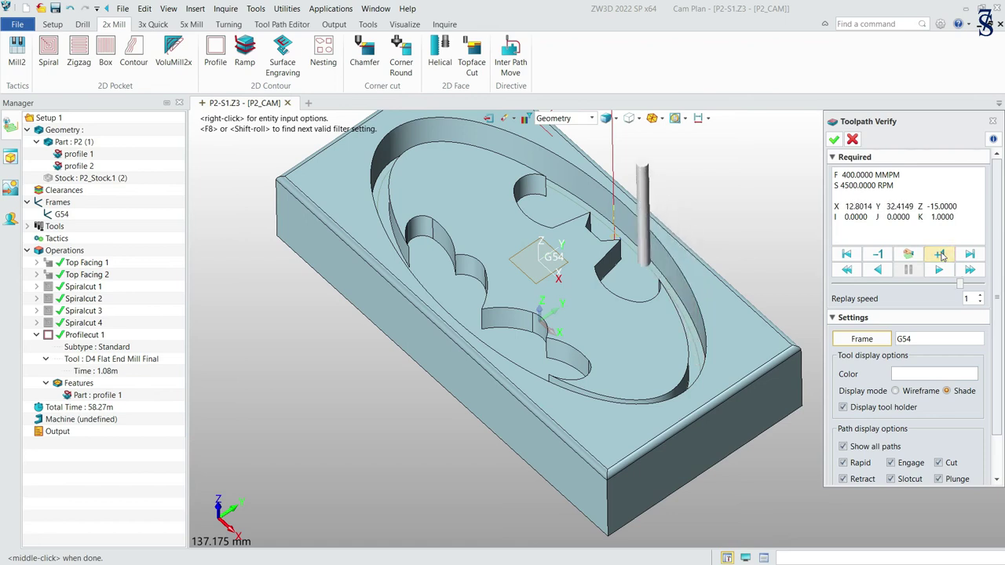
pyautogui.click(943, 258)
pyautogui.click(943, 258)
pyautogui.click(943, 257)
pyautogui.click(943, 258)
pyautogui.click(943, 258)
pyautogui.click(942, 255)
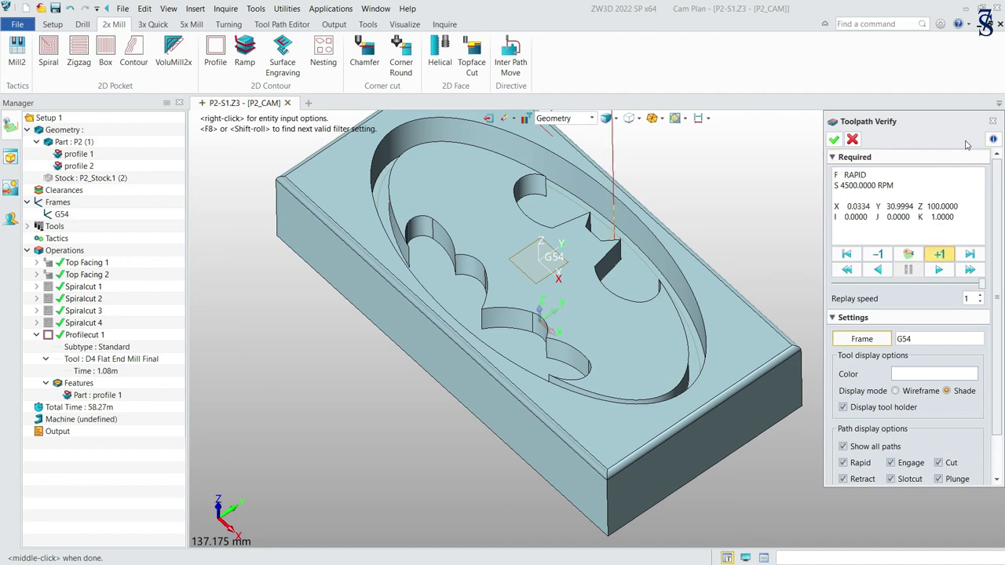
pyautogui.click(993, 121)
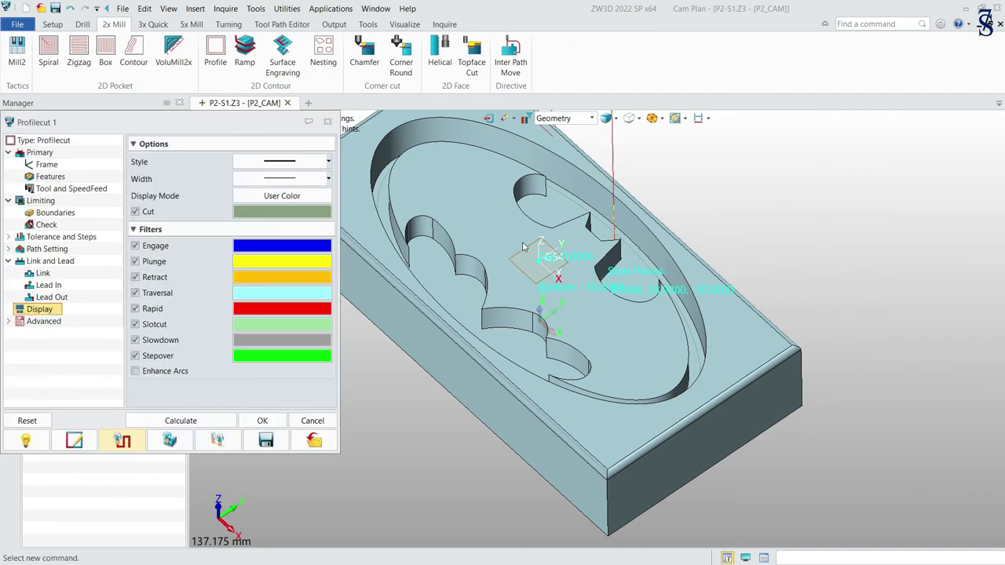
pyautogui.click(329, 121)
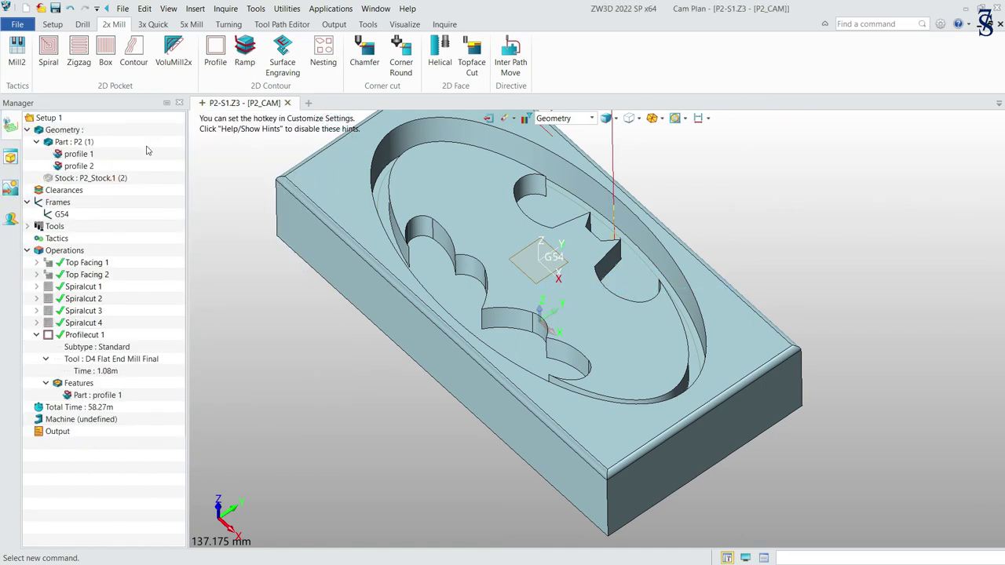
# Step: Run a solid verification of all operations from Top Facing 1 to Profilecut 1 and inspect the machined pocket
pyautogui.click(60, 252)
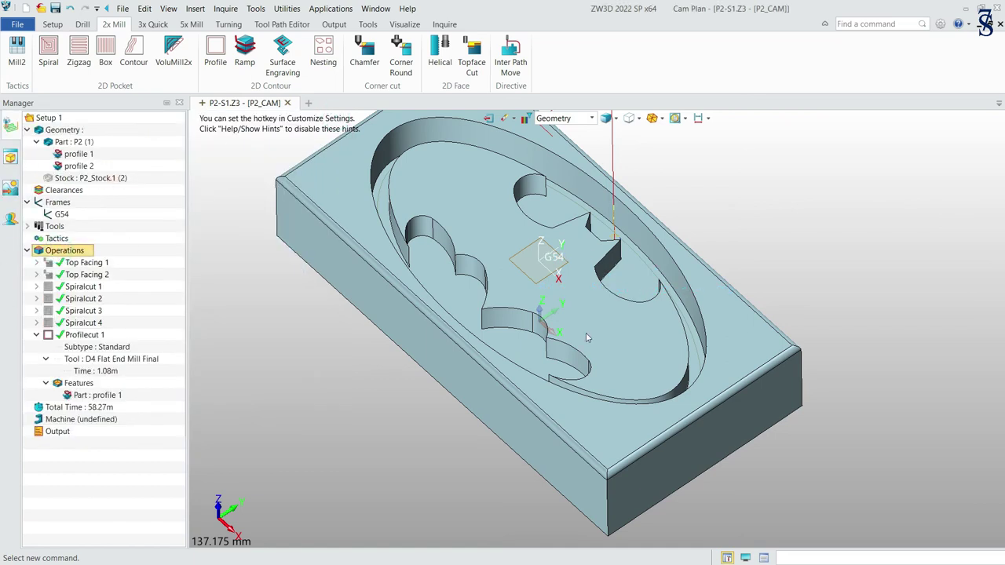
pyautogui.moveTo(853, 296); pyautogui.dragTo(863, 271, button='right')
pyautogui.rightClick(90, 251)
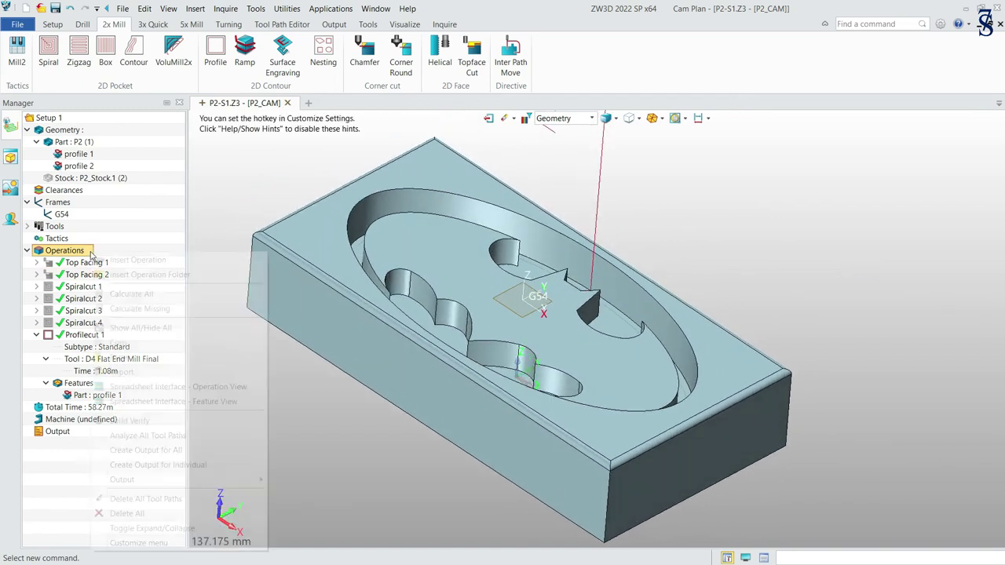
pyautogui.click(142, 421)
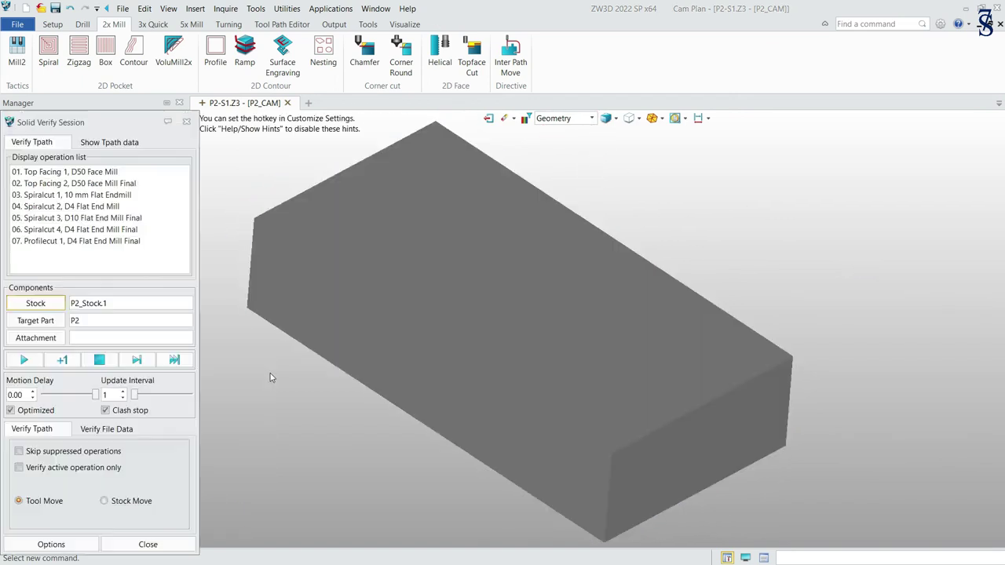
pyautogui.click(25, 361)
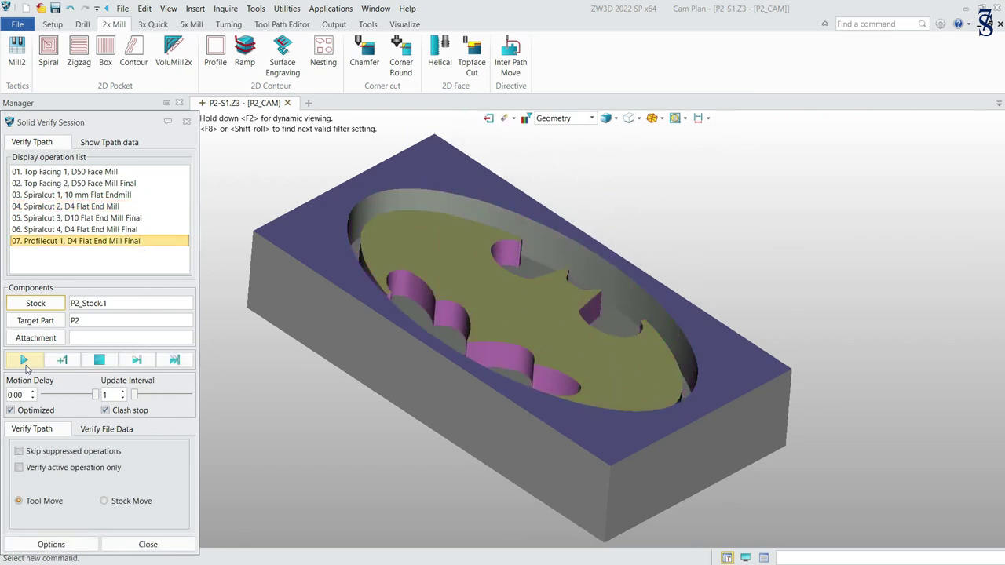
pyautogui.moveTo(787, 233); pyautogui.dragTo(800, 205, button='middle')
pyautogui.scroll(2, 815, 195)
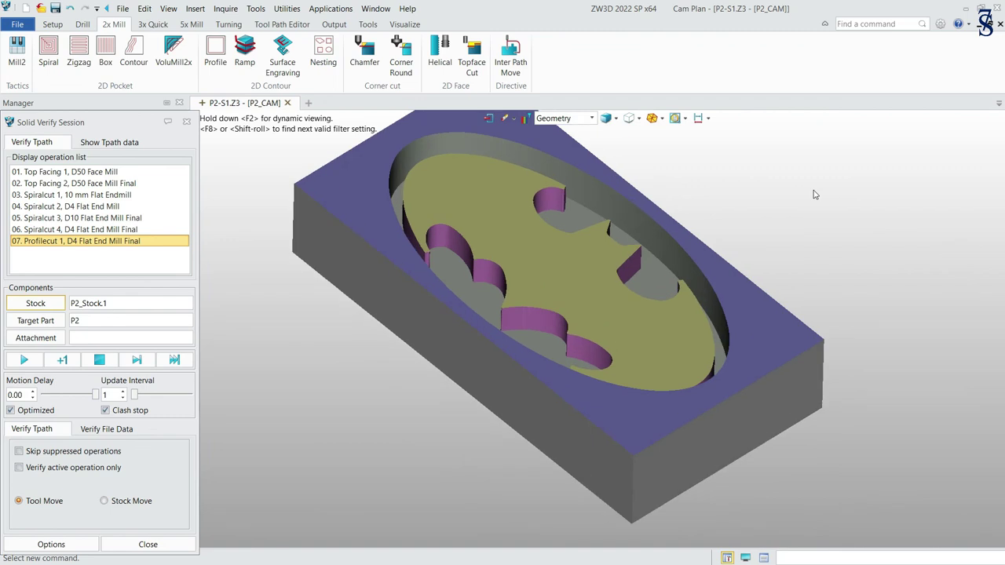
# Step: Run the visual tolerance analysis on the machined stock, check the pocket walls and edges for deviations, and close the solid verification
pyautogui.click(51, 544)
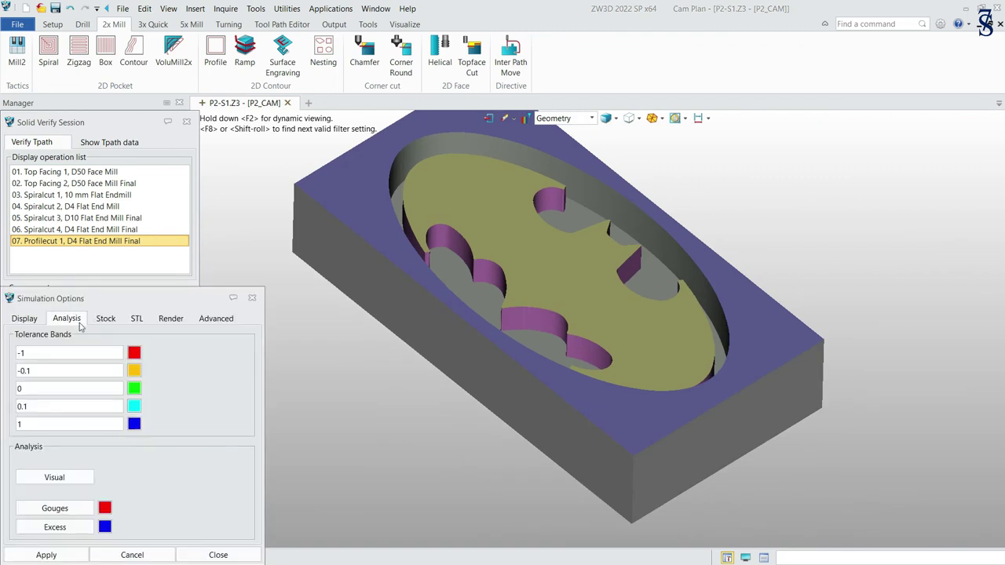
pyautogui.click(81, 477)
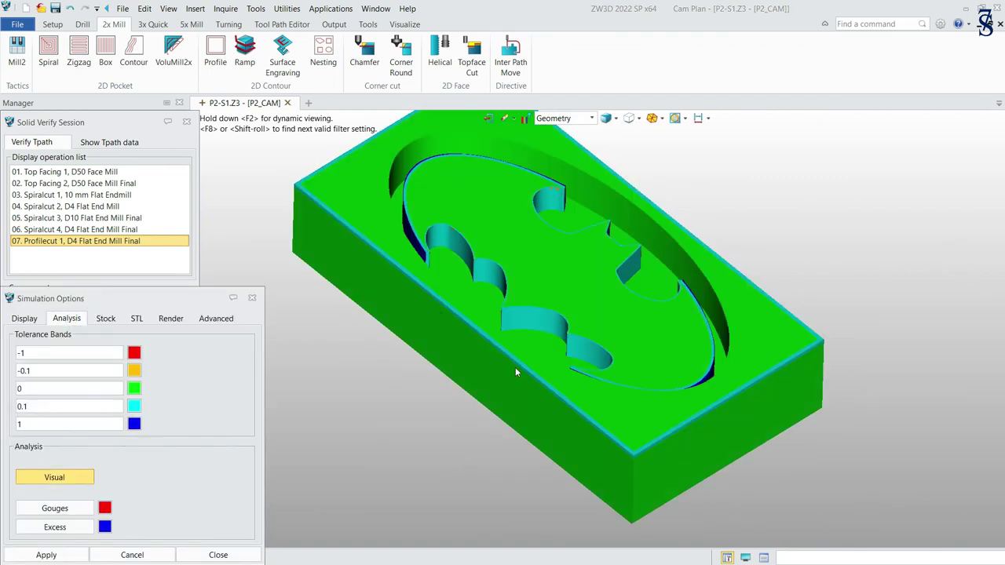
pyautogui.moveTo(788, 240); pyautogui.dragTo(651, 177, button='middle')
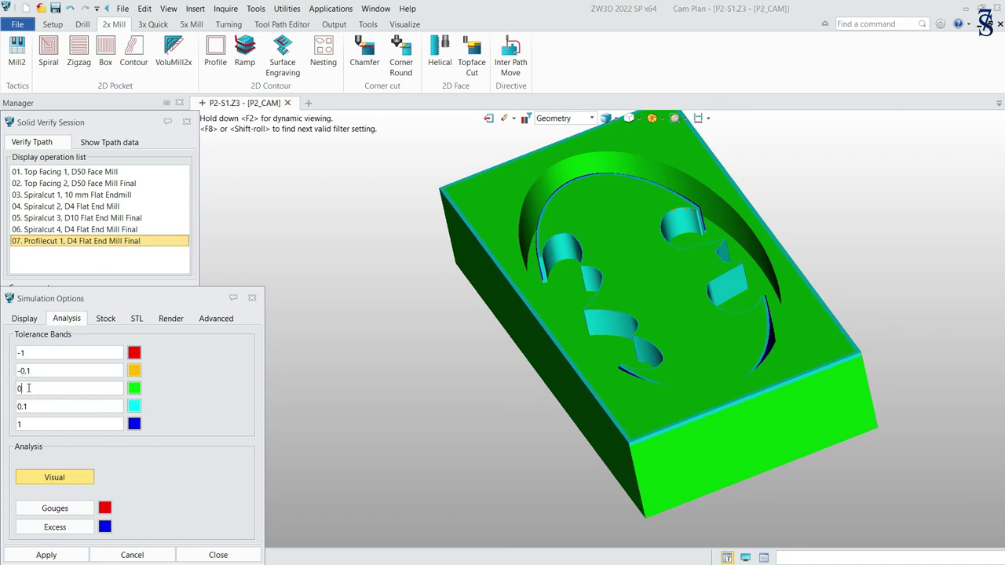
pyautogui.click(252, 297)
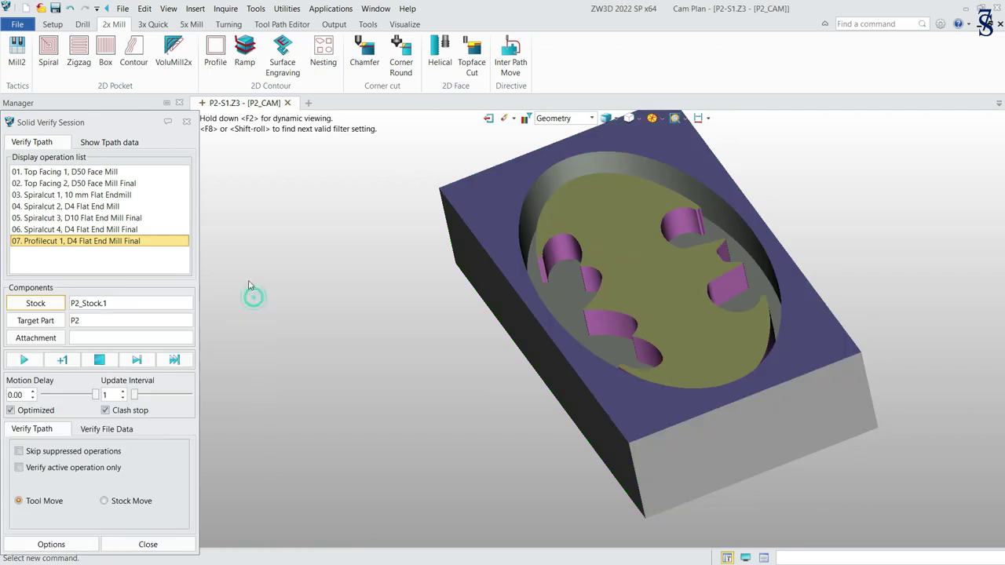
pyautogui.click(187, 123)
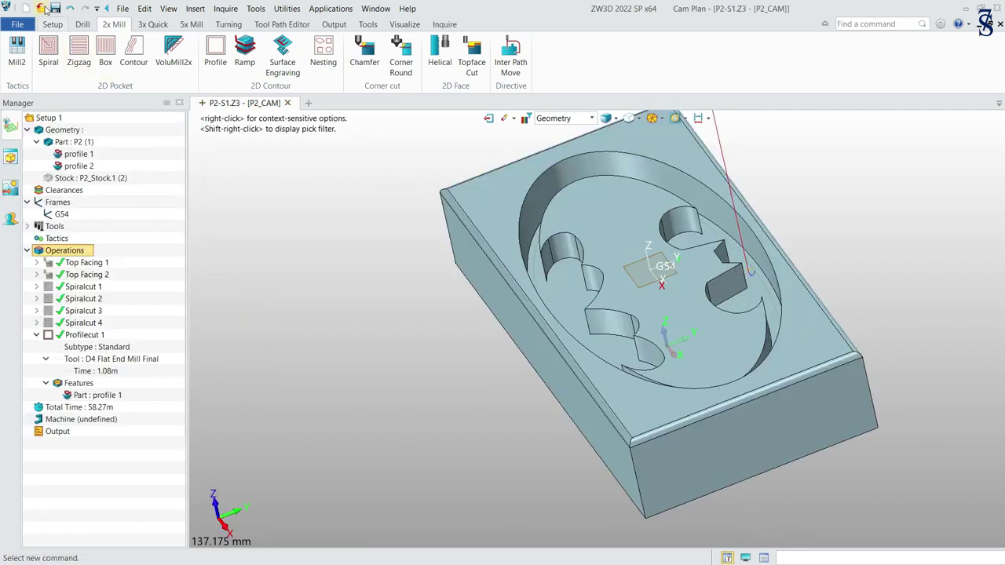